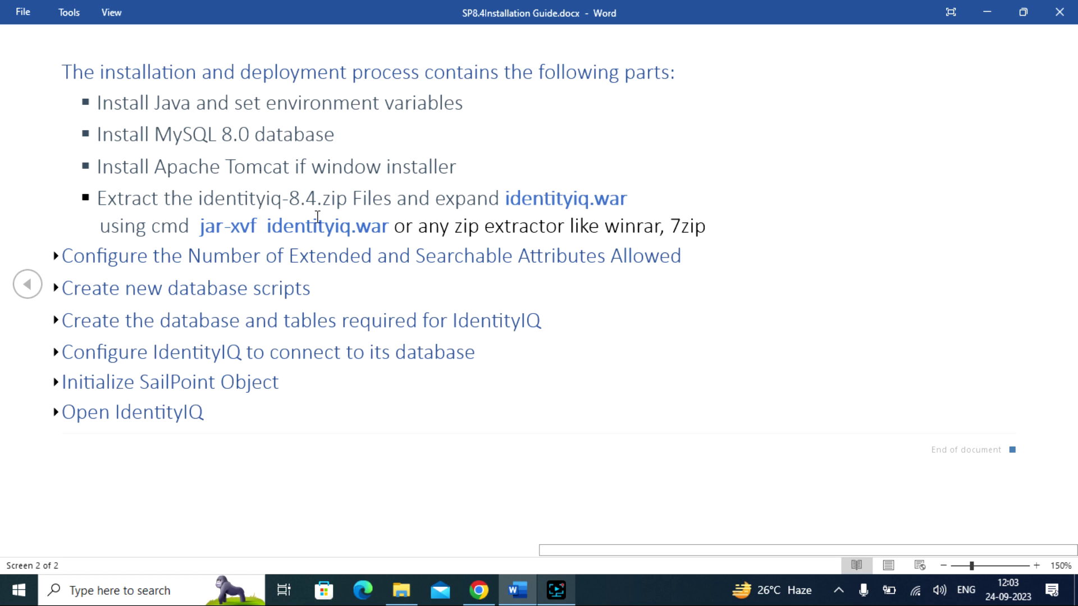
- Switch from the Word installation guide to the Software folder in File Explorer
{"action": "left_click", "coordinate": [401, 590]}
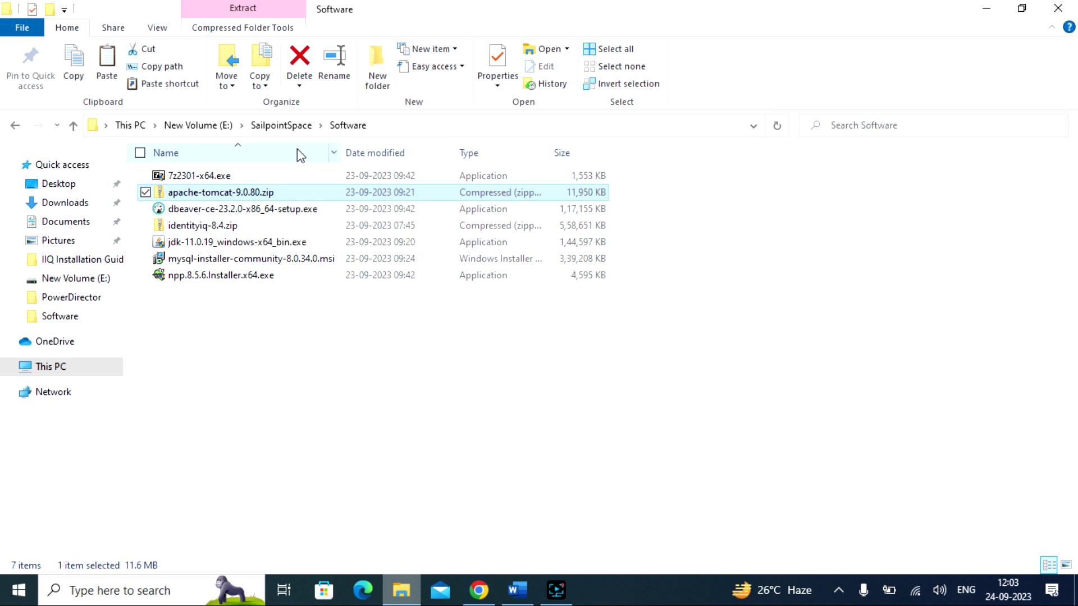
- Paste apache-tomcat-9.0.80.zip into SailpointSpace\InstallationArea and select it
{"action": "left_click", "coordinate": [285, 128]}
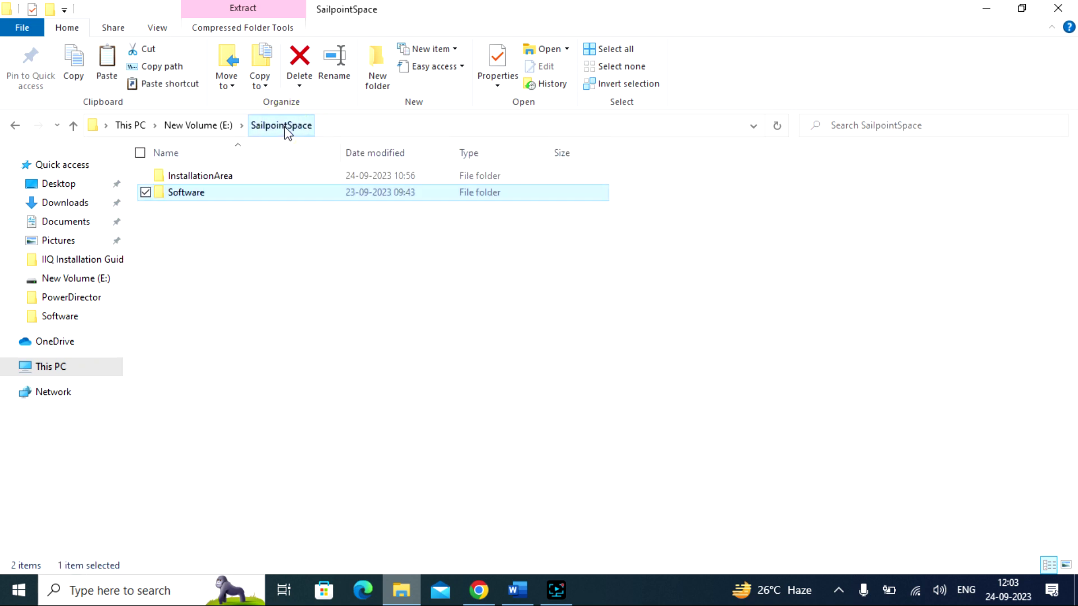
{"action": "left_click", "coordinate": [265, 182]}
{"action": "double_click", "coordinate": [266, 182]}
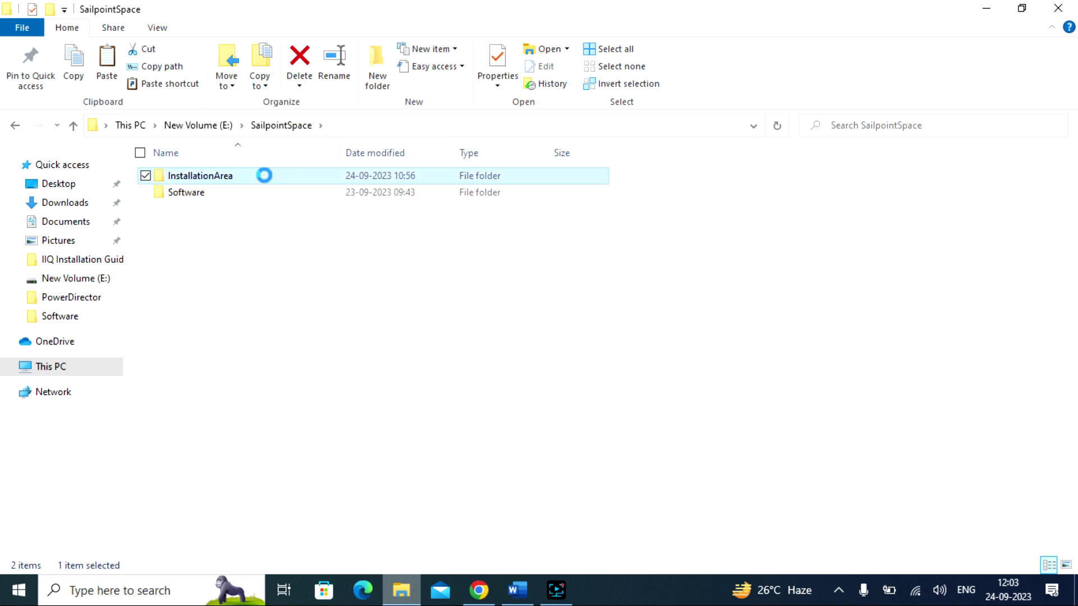
{"action": "left_click", "coordinate": [321, 267]}
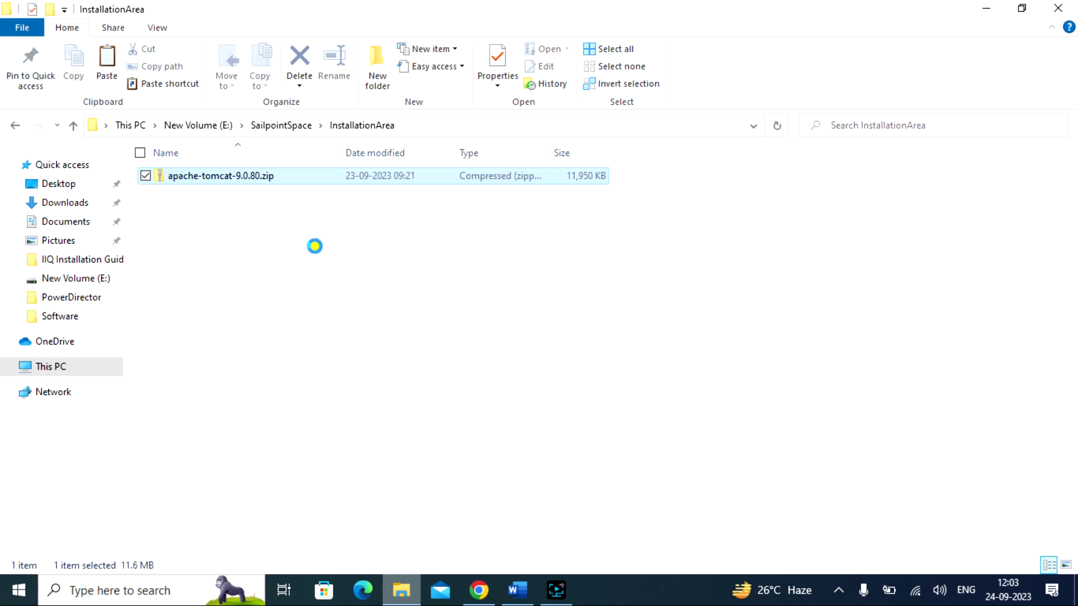
{"action": "left_click", "coordinate": [313, 243]}
{"action": "left_click", "coordinate": [284, 182]}
- Extract apache-tomcat-9.0.80.zip with 7-Zip into its own apache-tomcat-9.0.80 folder
{"action": "right_click", "coordinate": [284, 179]}
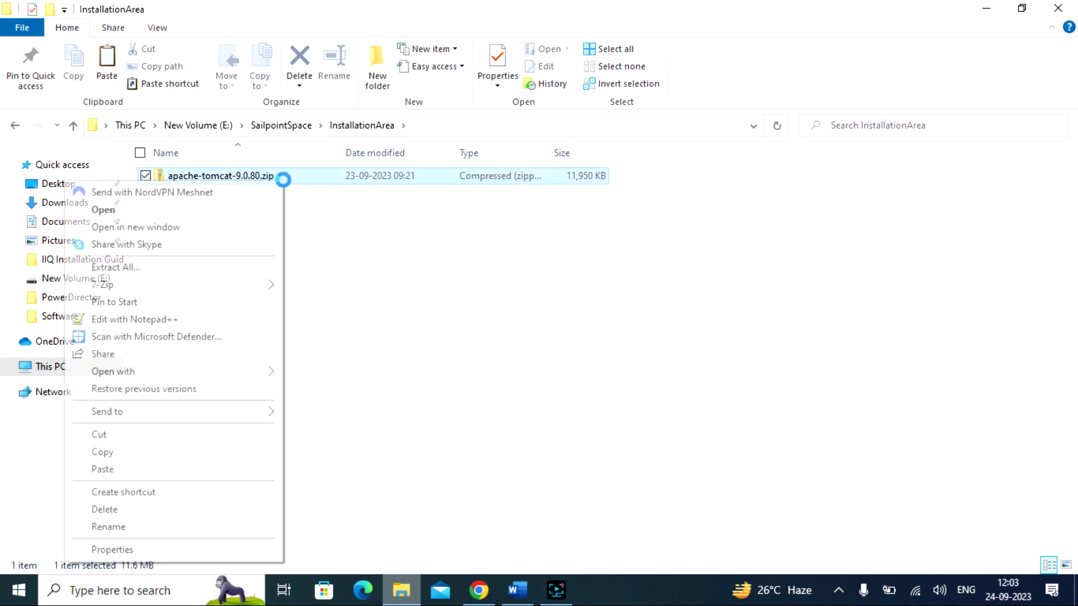
{"action": "mouse_move", "coordinate": [169, 285]}
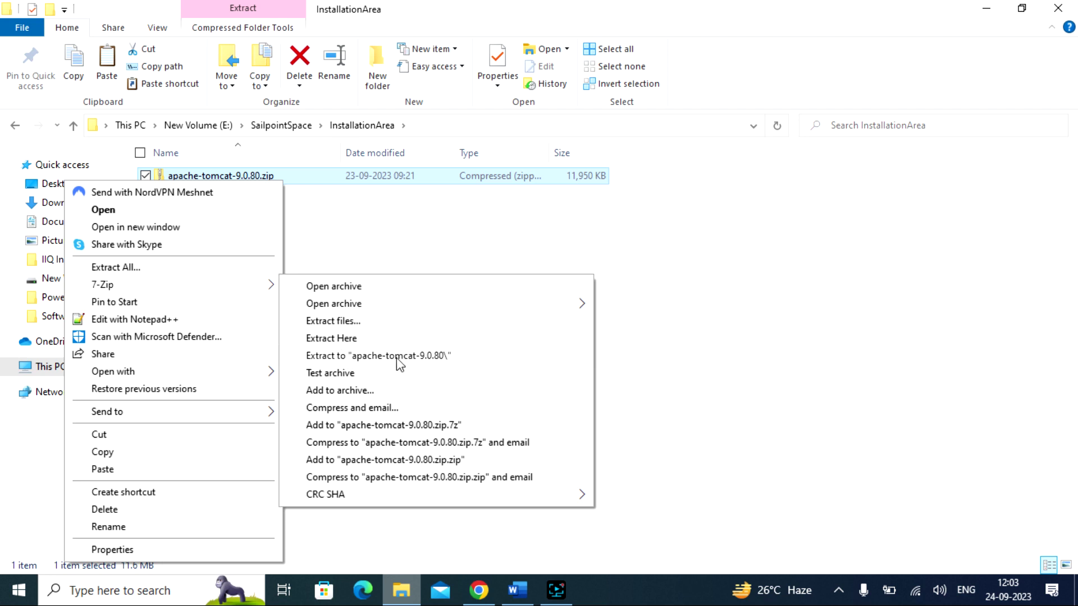
{"action": "left_click", "coordinate": [398, 358]}
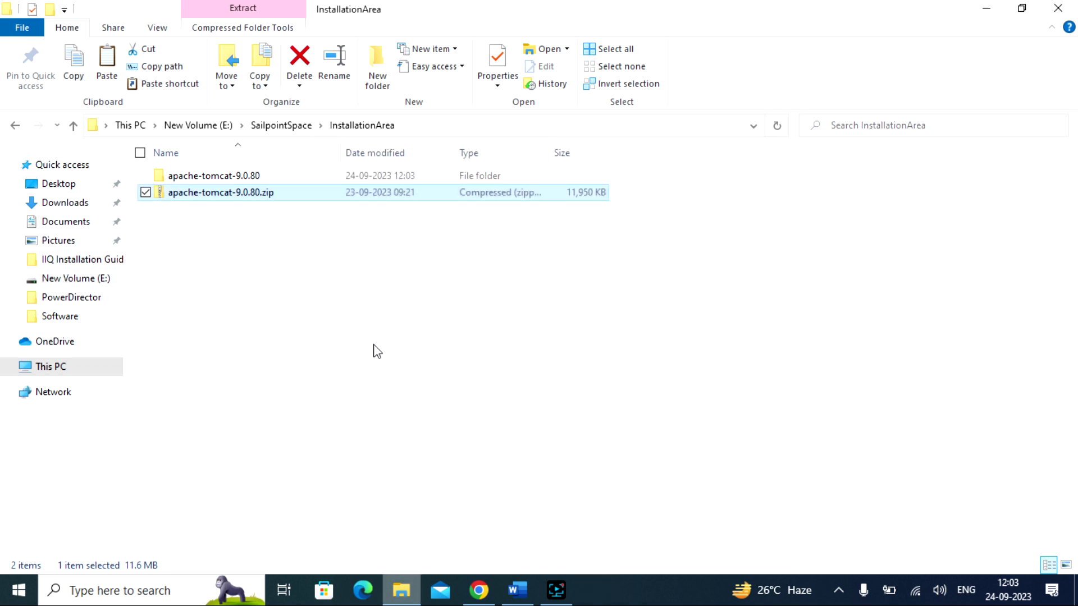
{"action": "left_click", "coordinate": [376, 352]}
{"action": "double_click", "coordinate": [267, 192]}
{"action": "right_click", "coordinate": [289, 192]}
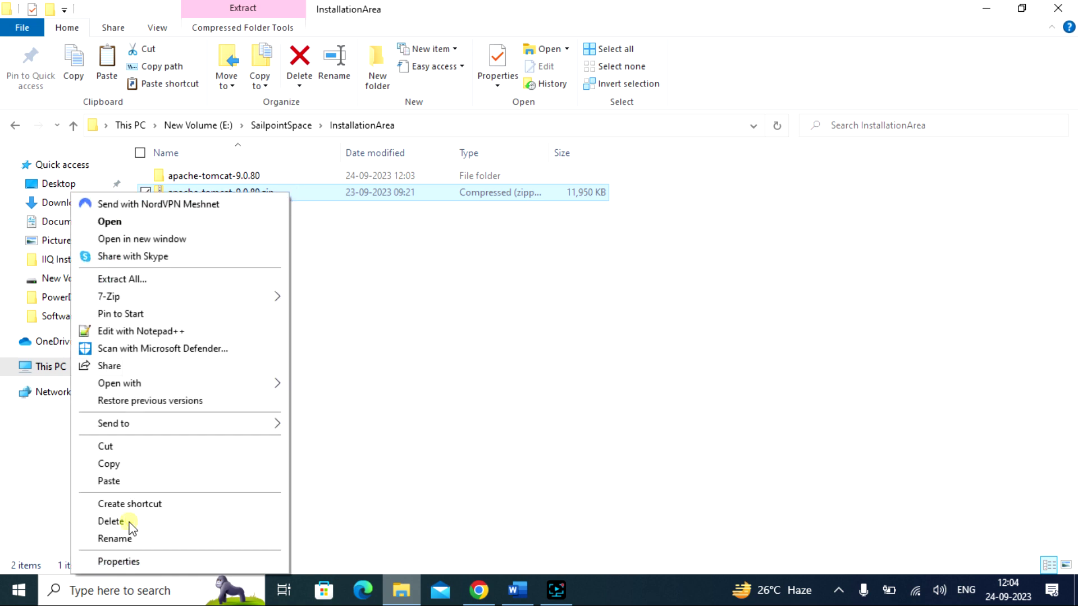
- Navigate into apache-tomcat-9.0.80\bin and try running startup.bat
{"action": "left_click", "coordinate": [131, 527]}
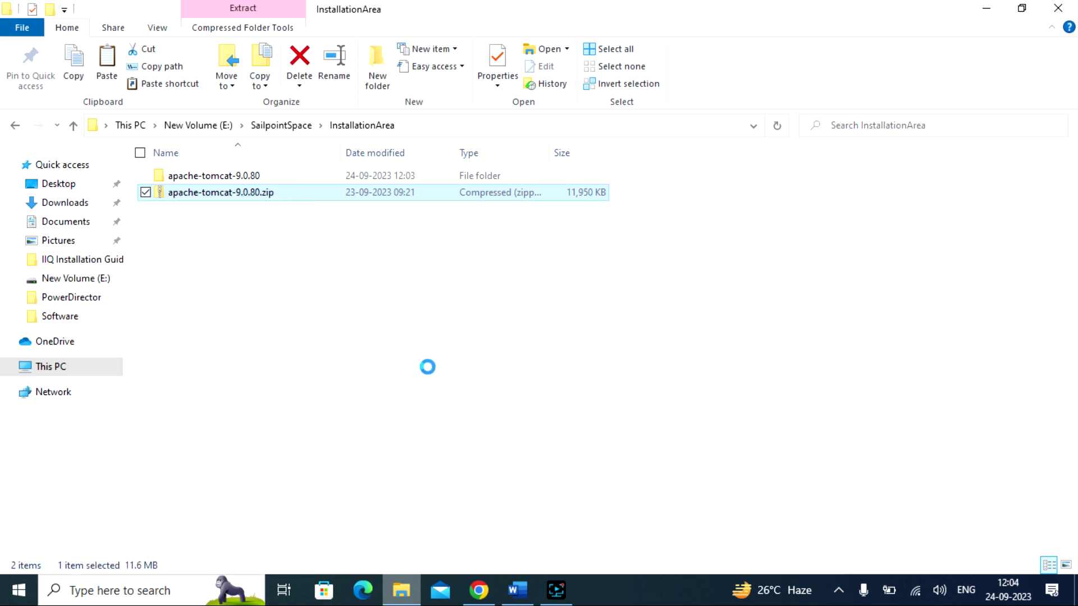
{"action": "double_click", "coordinate": [280, 185]}
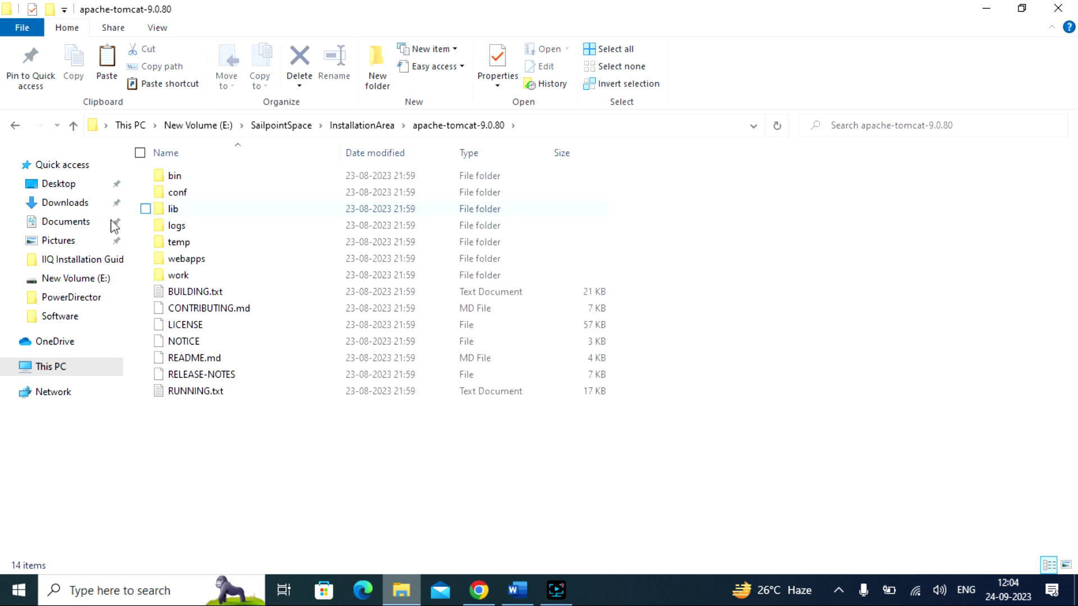
{"action": "double_click", "coordinate": [174, 176]}
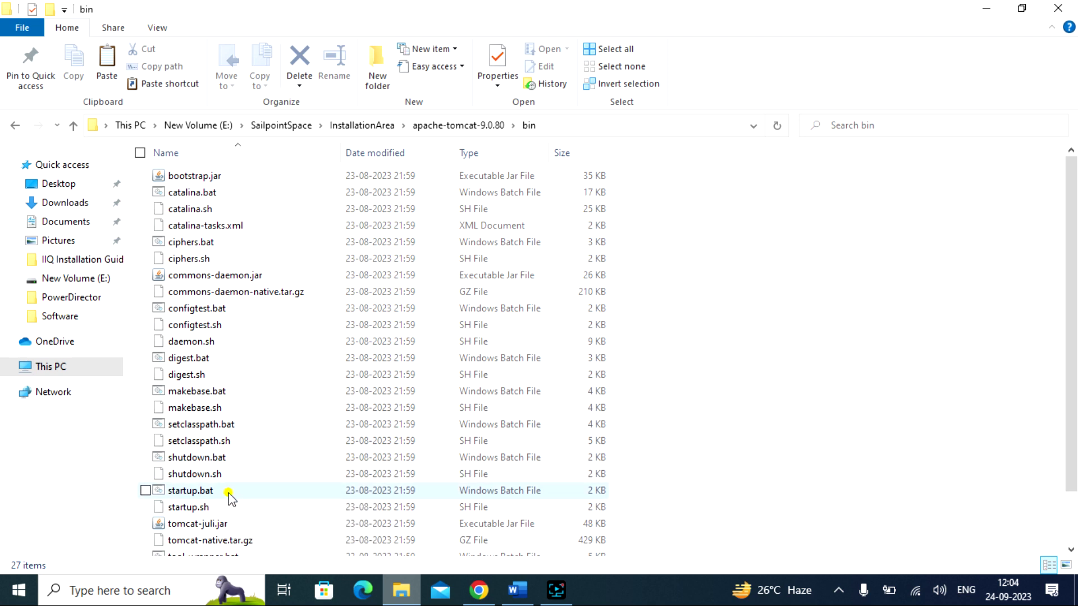
{"action": "double_click", "coordinate": [231, 493]}
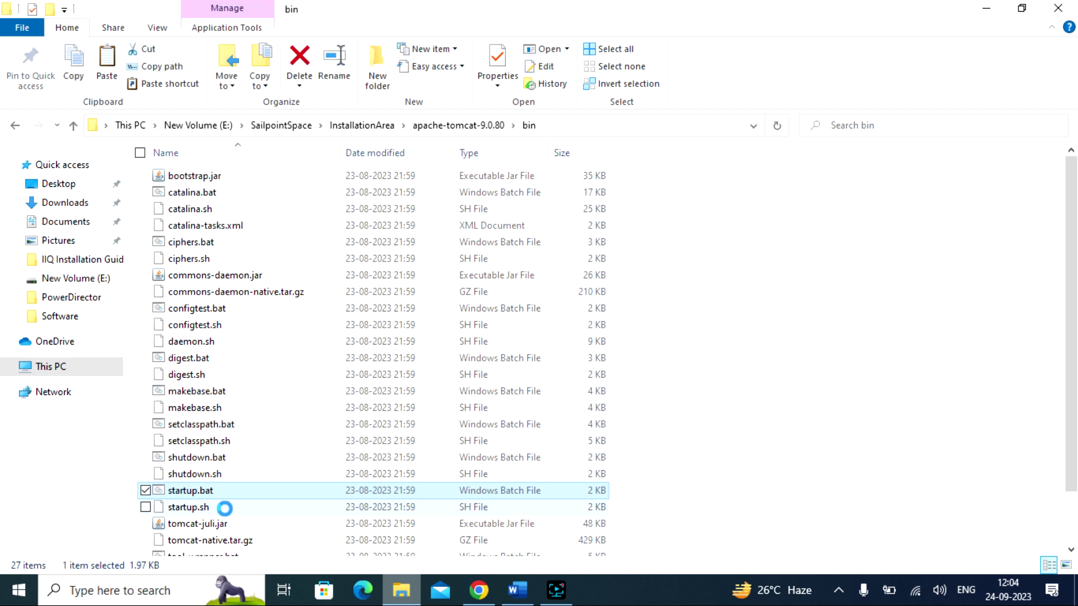
- Launch cmd from the address bar of the Tomcat bin folder
{"action": "left_click", "coordinate": [230, 510]}
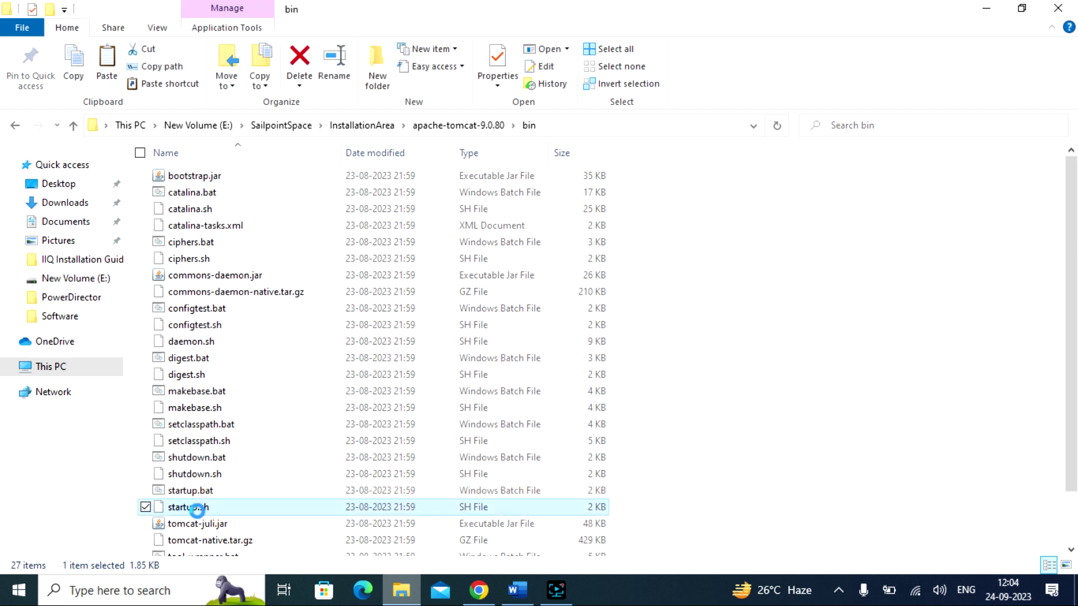
{"action": "left_click", "coordinate": [556, 126]}
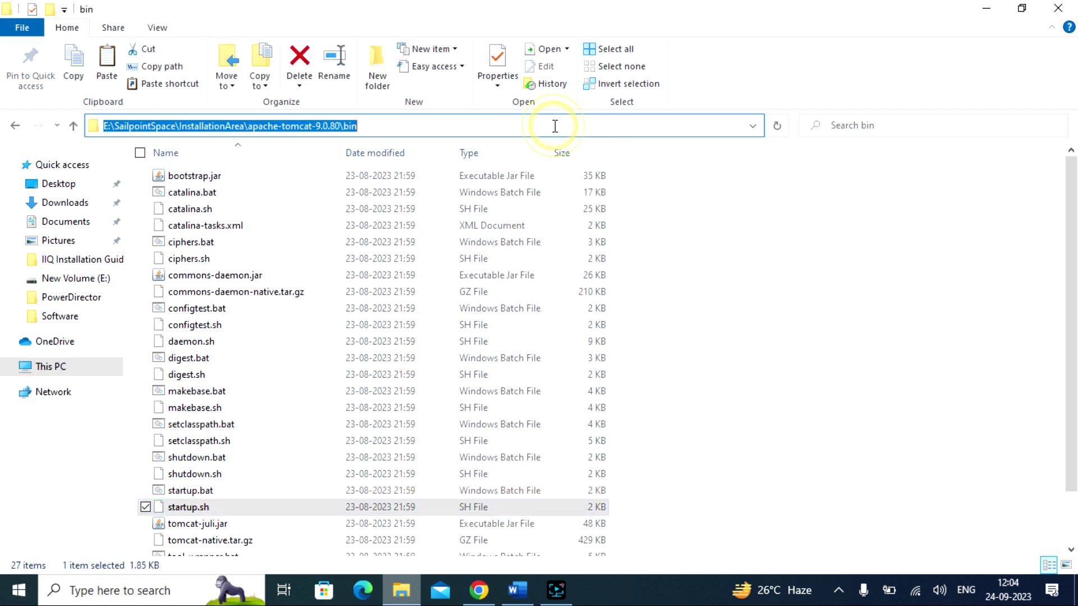
{"action": "type", "text": "cmd"}
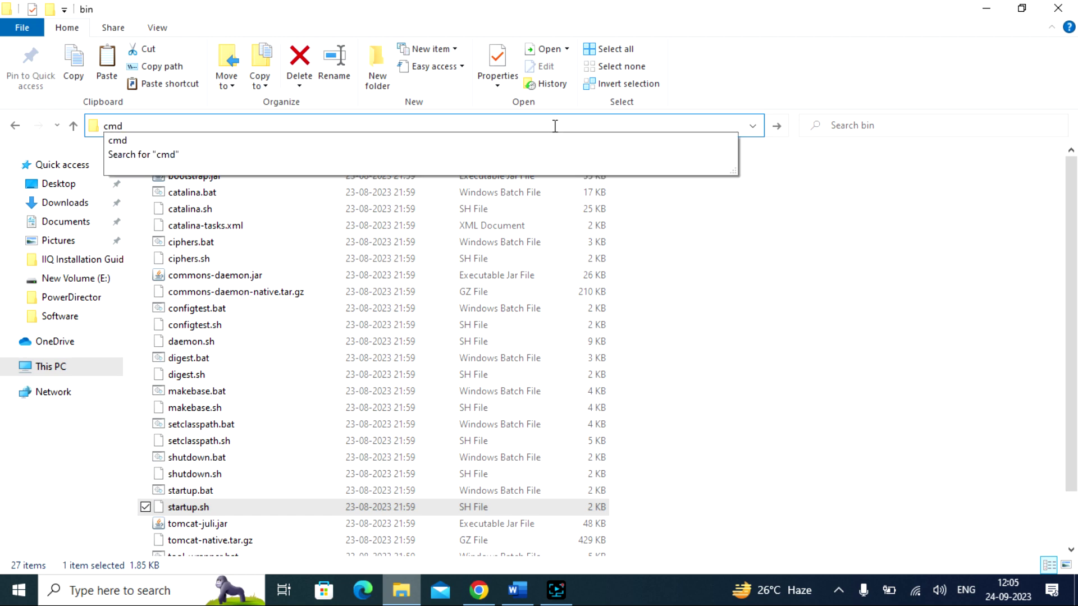
{"action": "key", "text": "Return"}
{"action": "type", "text": "sta"}
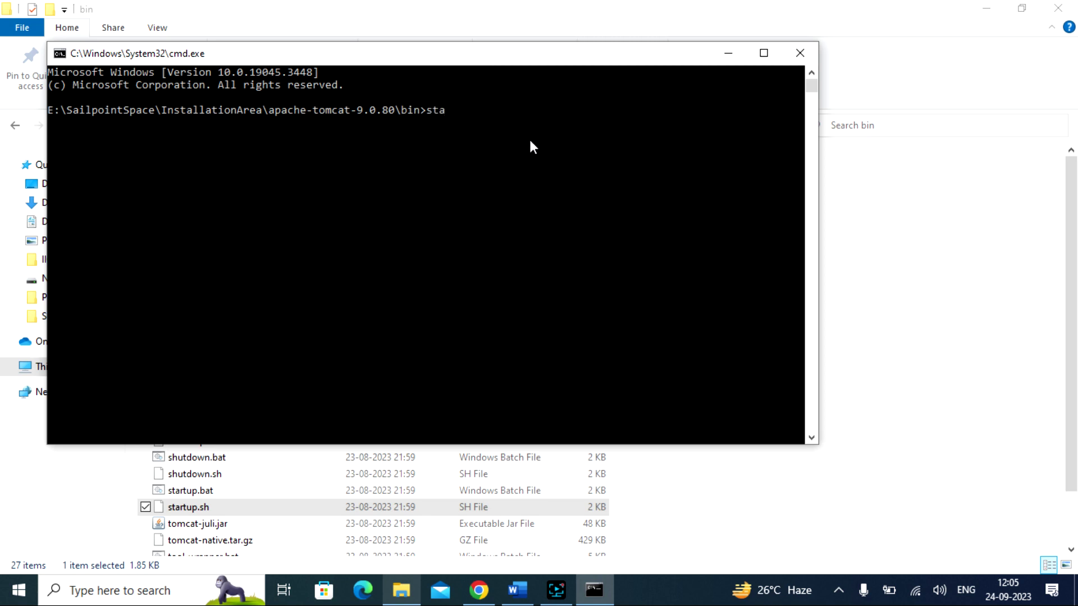
- Run startup.bat via Tab completion, then bring the browser forward once Tomcat starts
{"action": "key", "text": "Tab"}
{"action": "key", "text": "Return"}
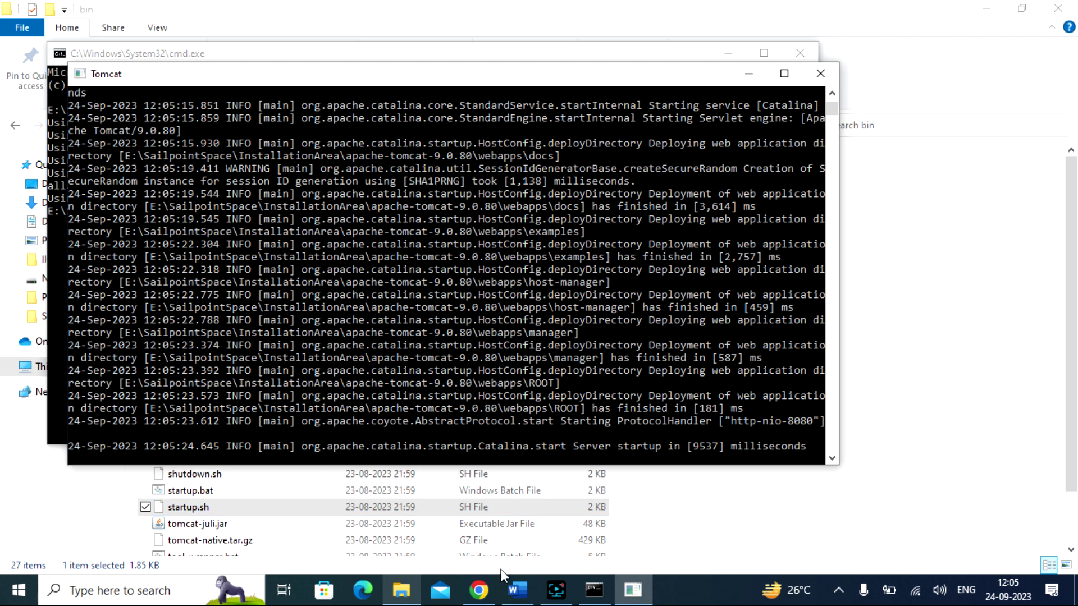
{"action": "left_click", "coordinate": [479, 590]}
- Load localhost:8080 in Chrome using the address-bar autocomplete suggestion
{"action": "left_click", "coordinate": [256, 46]}
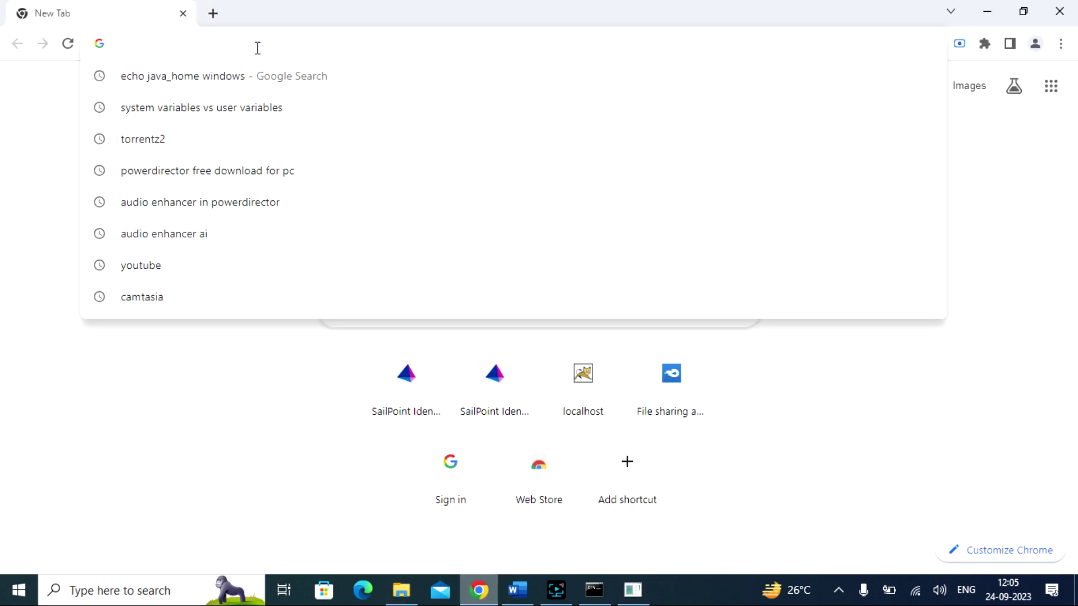
{"action": "type", "text": "local"}
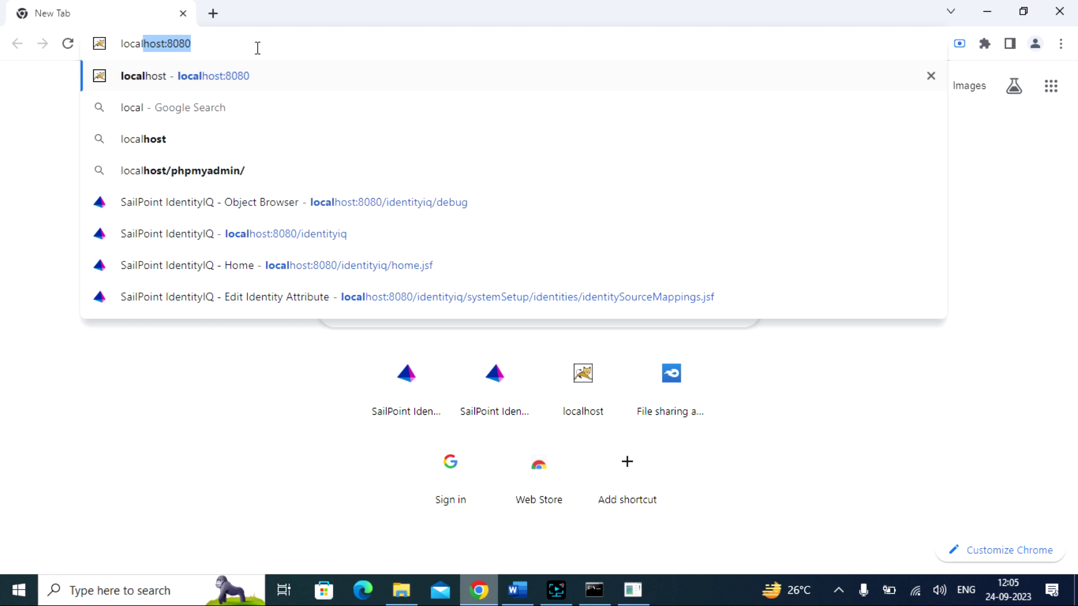
{"action": "key", "text": "Right"}
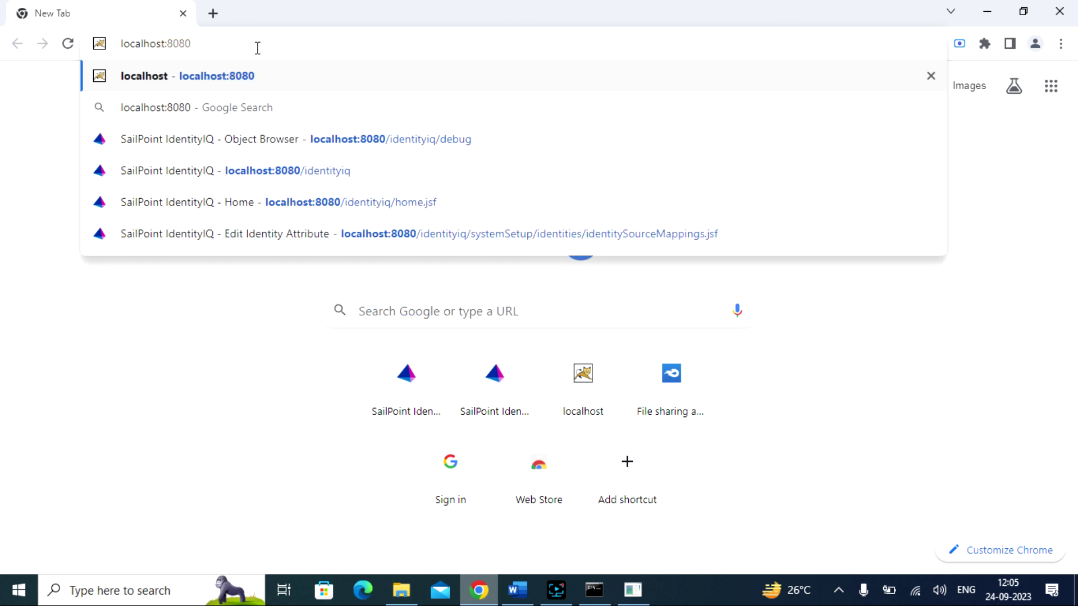
{"action": "key", "text": "Return"}
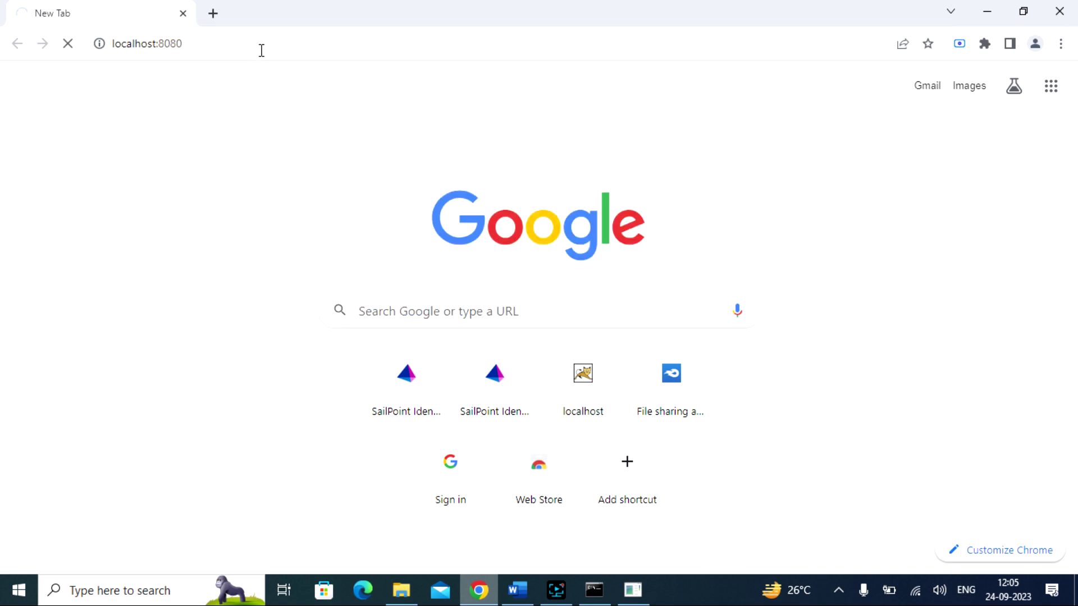